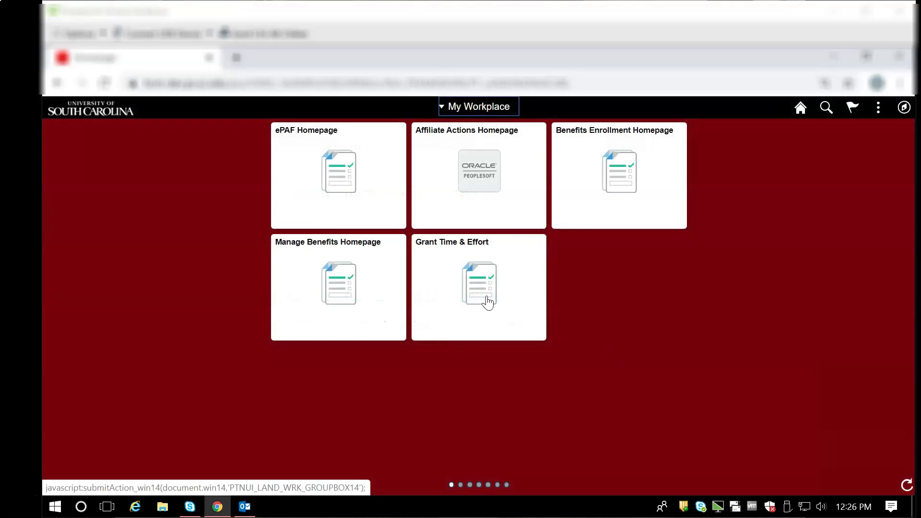
left_click(487, 301)
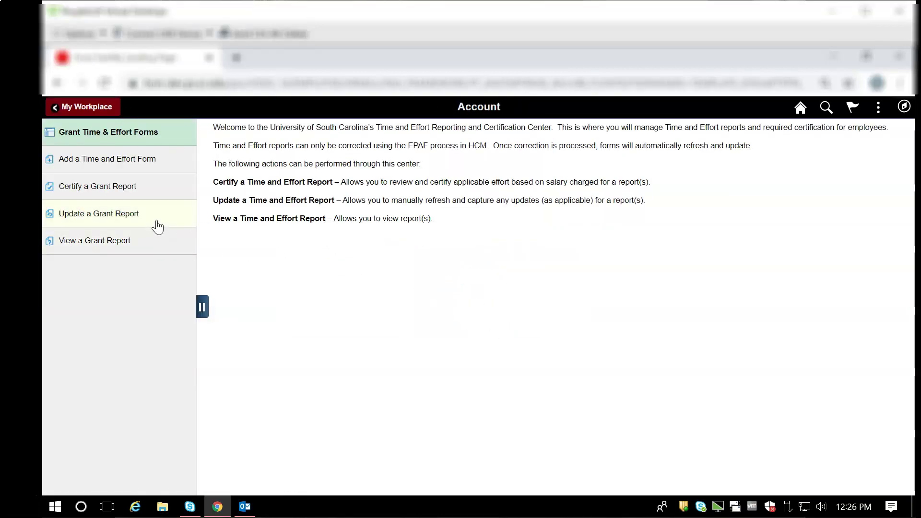
left_click(157, 225)
left_click(392, 178)
type("%Taylor")
key("Return")
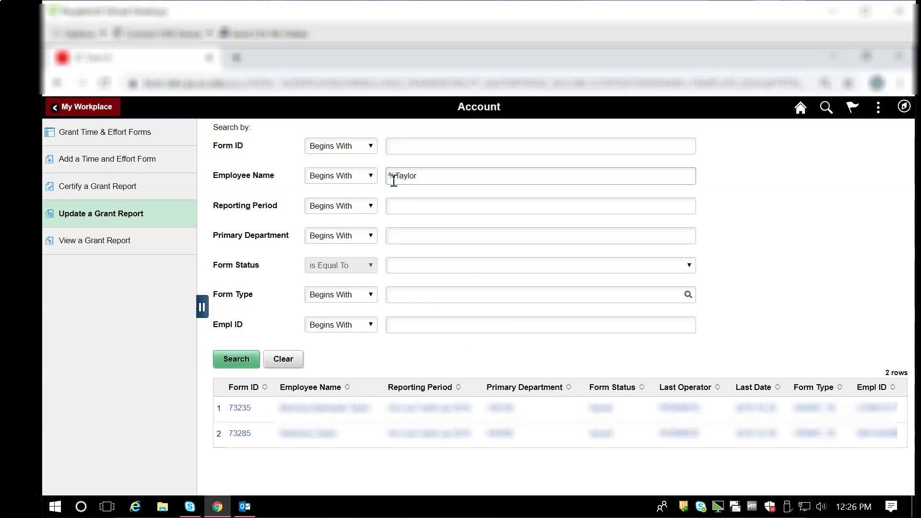
left_click(338, 408)
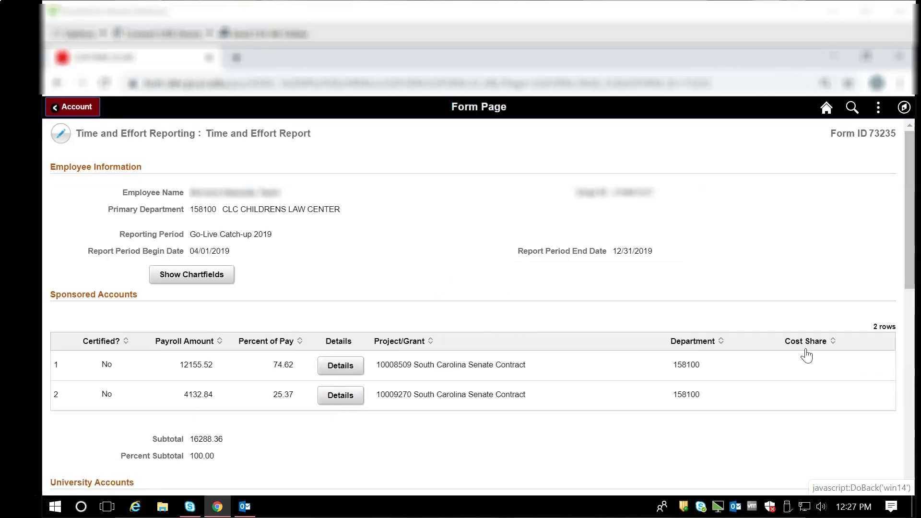
left_click_drag(912, 171, 911, 241)
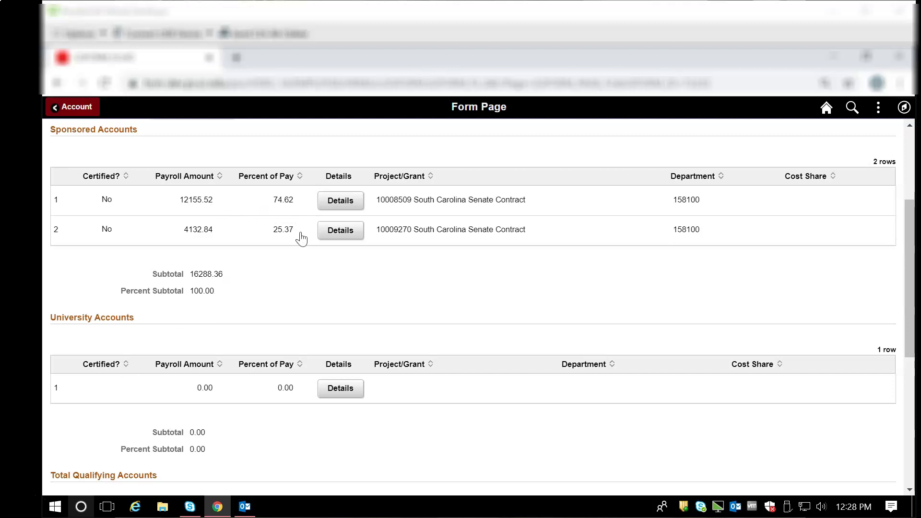
left_click(349, 205)
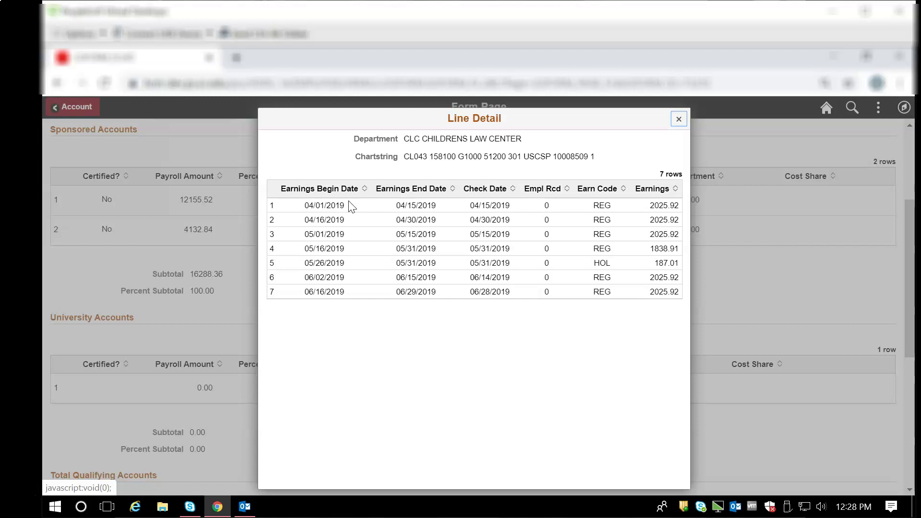
left_click(678, 119)
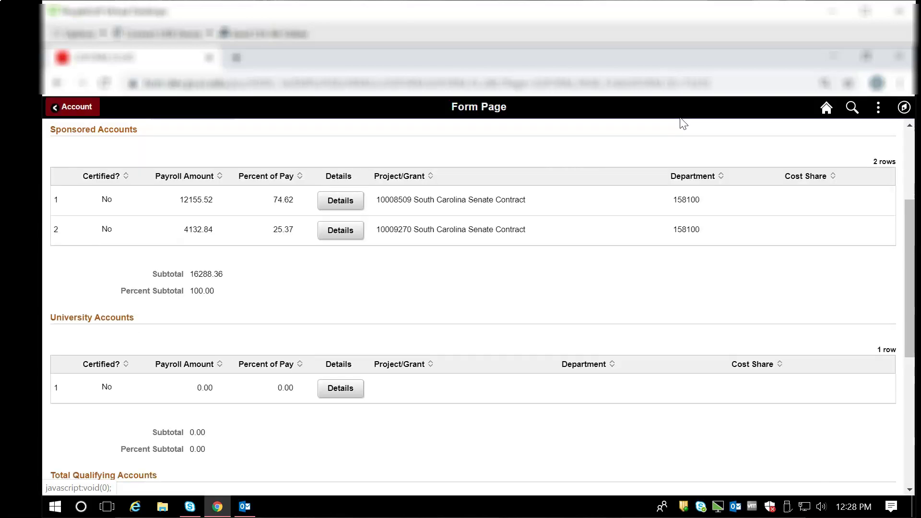
left_click(353, 230)
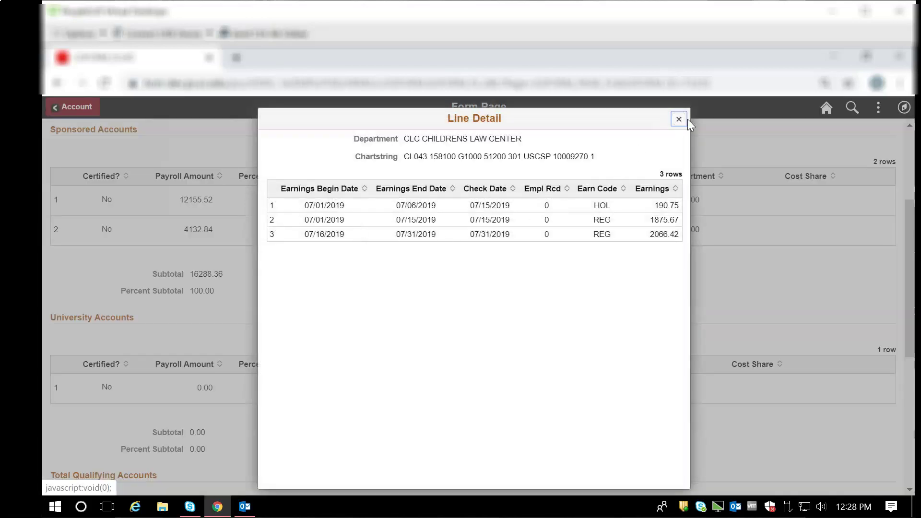
left_click(685, 119)
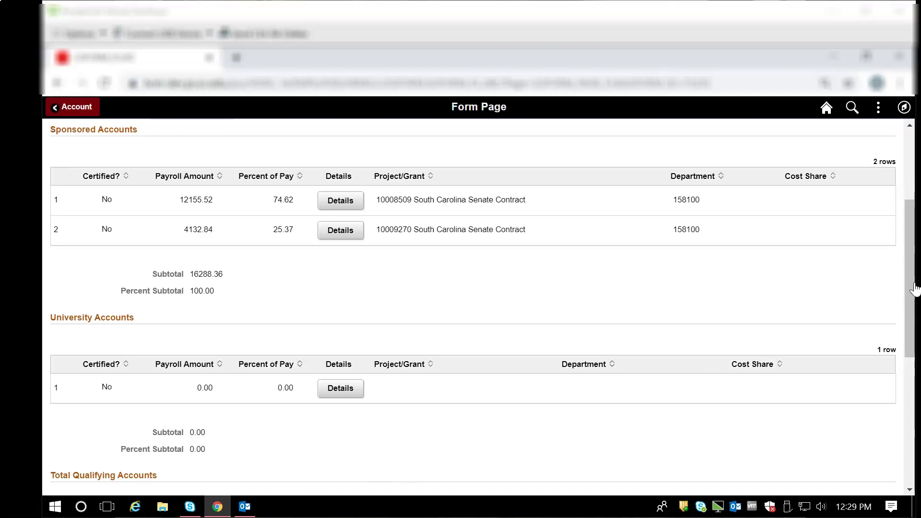
left_click_drag(914, 289, 914, 439)
scroll(671, 387, "down", 2)
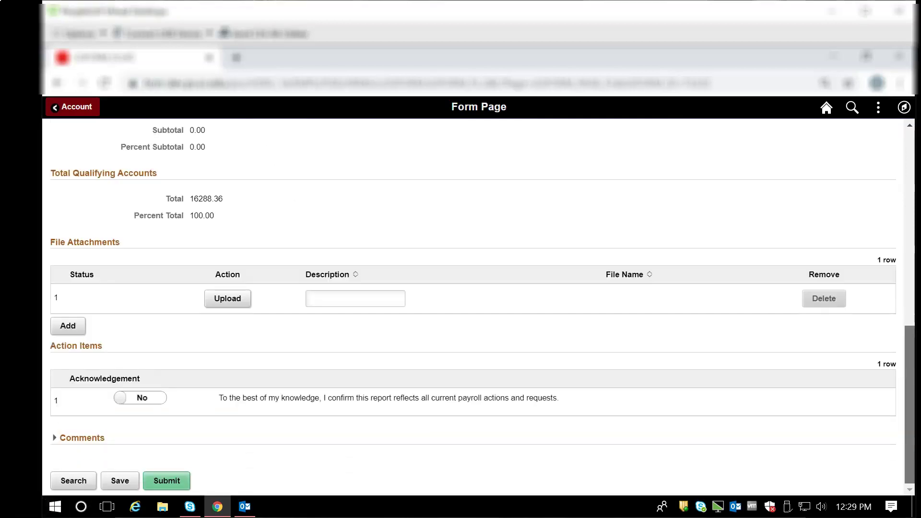
left_click(146, 398)
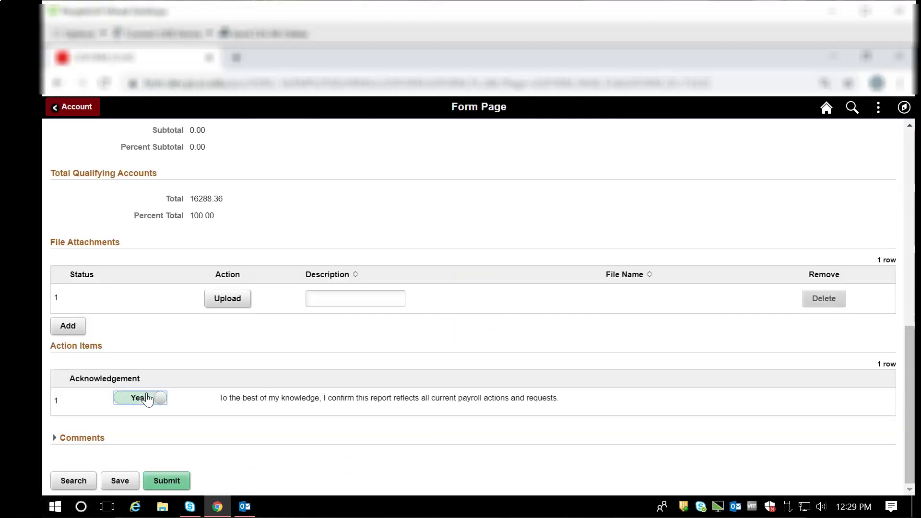
left_click(174, 482)
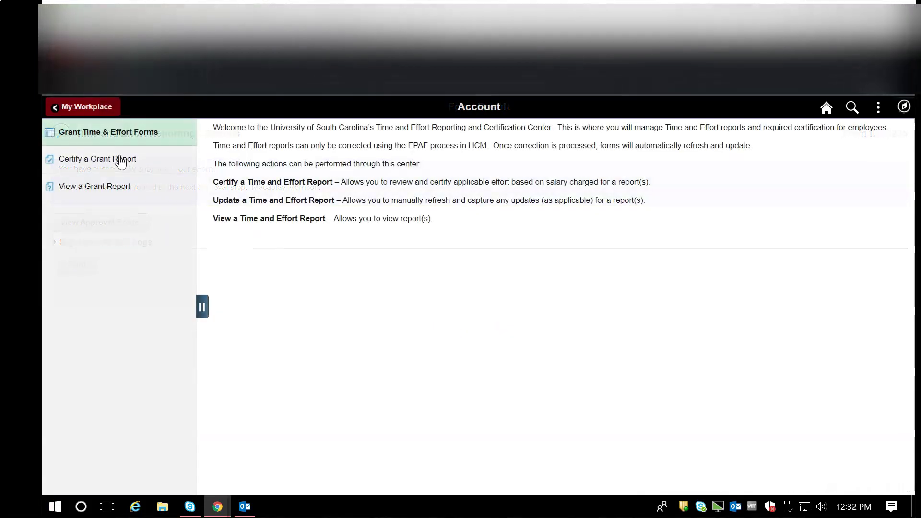
left_click(120, 159)
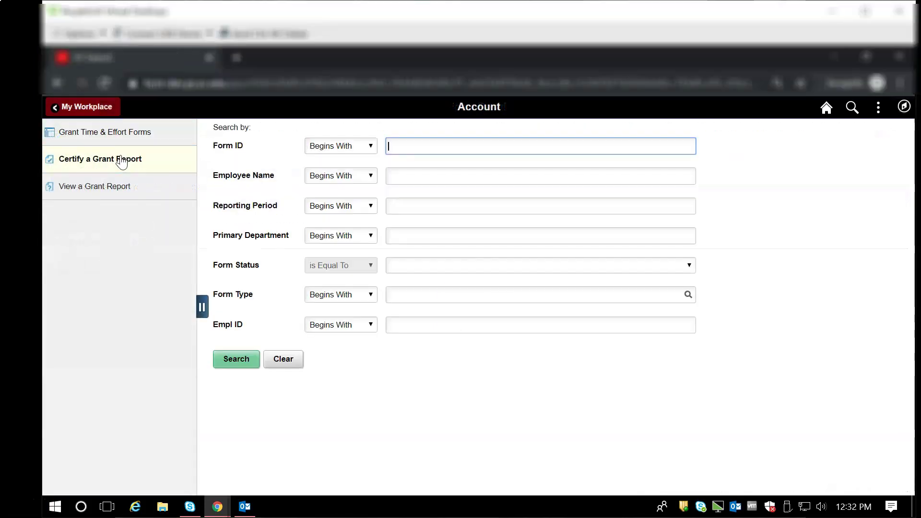
left_click(240, 363)
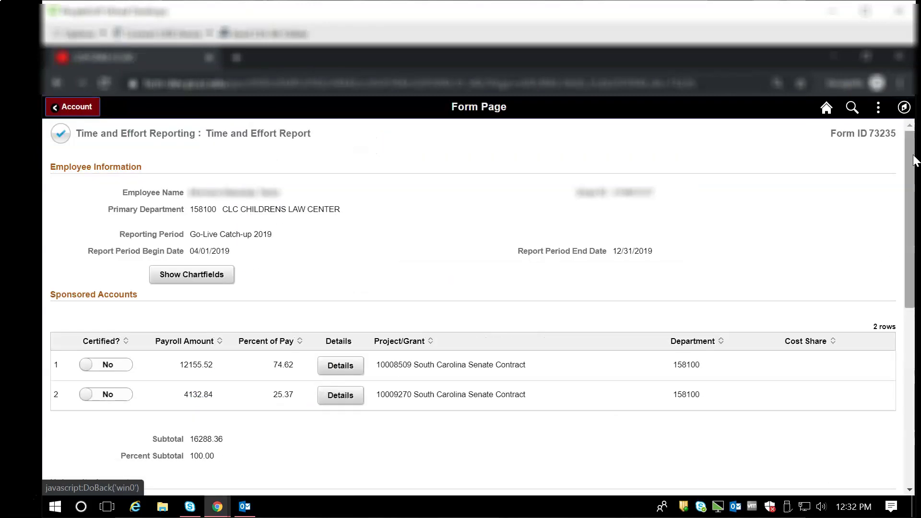
left_click_drag(916, 187, 915, 448)
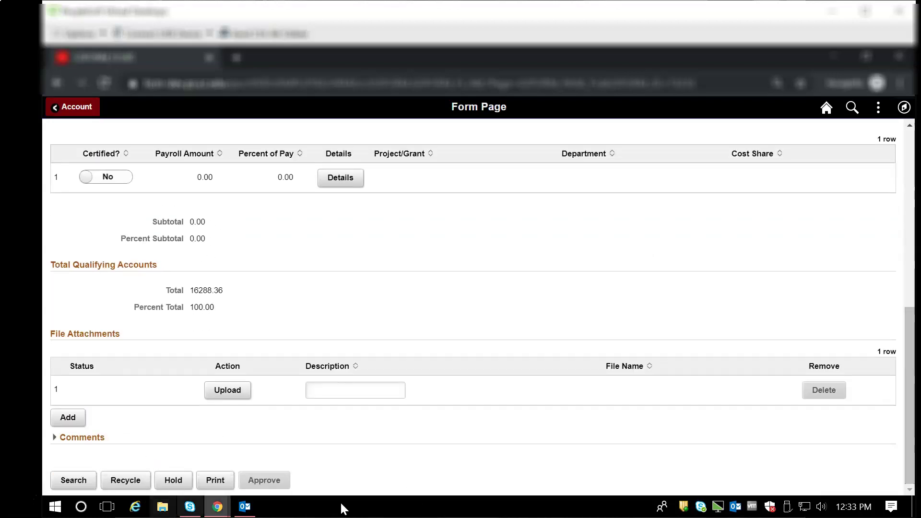
left_click_drag(914, 331, 911, 207)
left_click(108, 253)
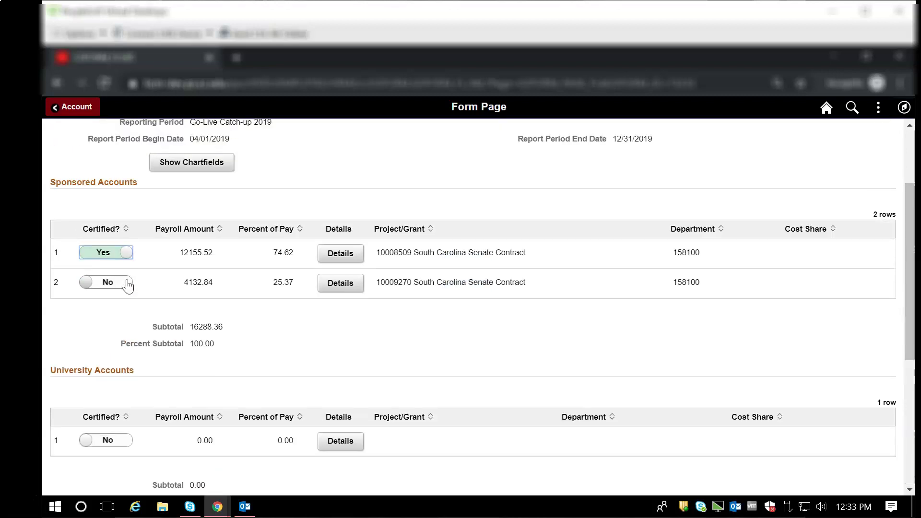
left_click(120, 283)
left_click(108, 440)
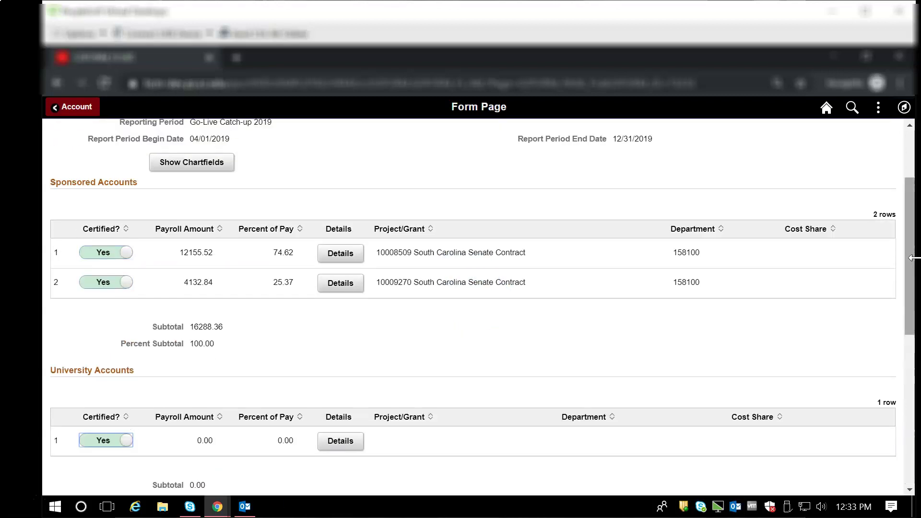
scroll(912, 464, "down", 5)
scroll(913, 465, "down", 3)
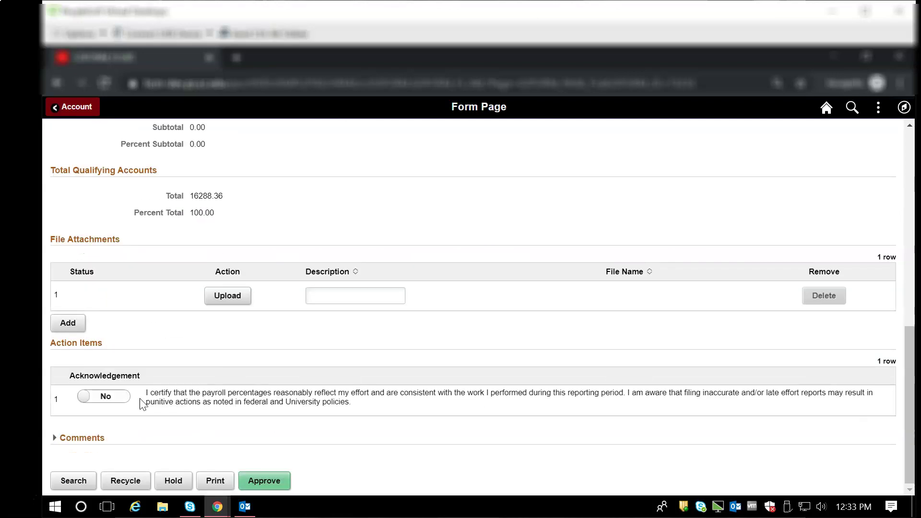
left_click(120, 399)
left_click(284, 487)
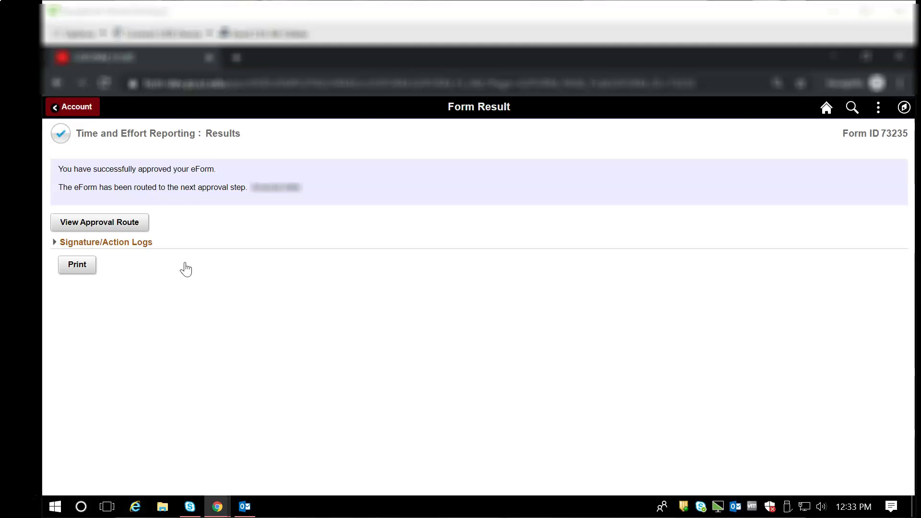
left_click(133, 231)
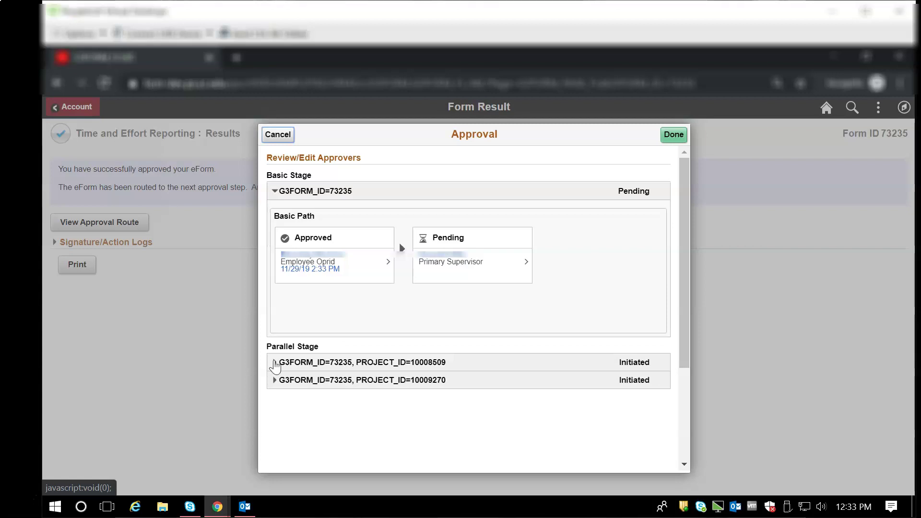
left_click(275, 363)
scroll(324, 386, "down", 3)
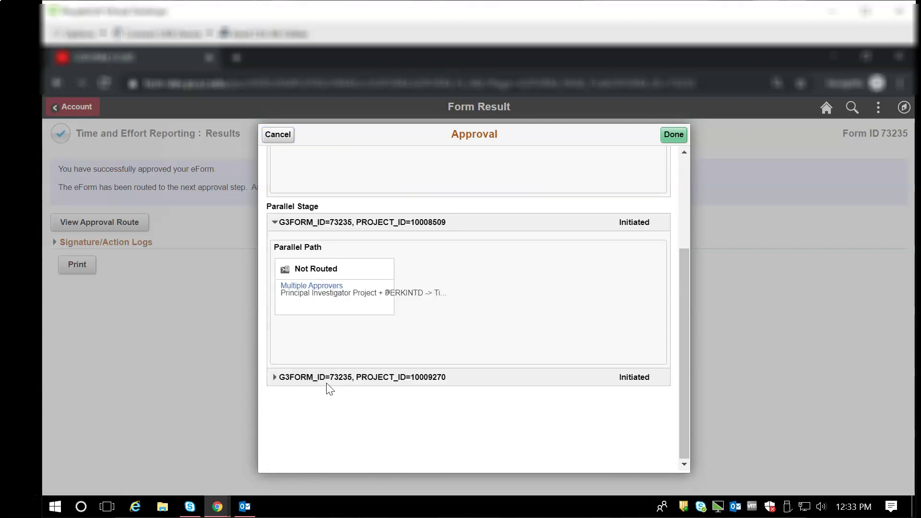
left_click(275, 378)
scroll(405, 385, "down", 2)
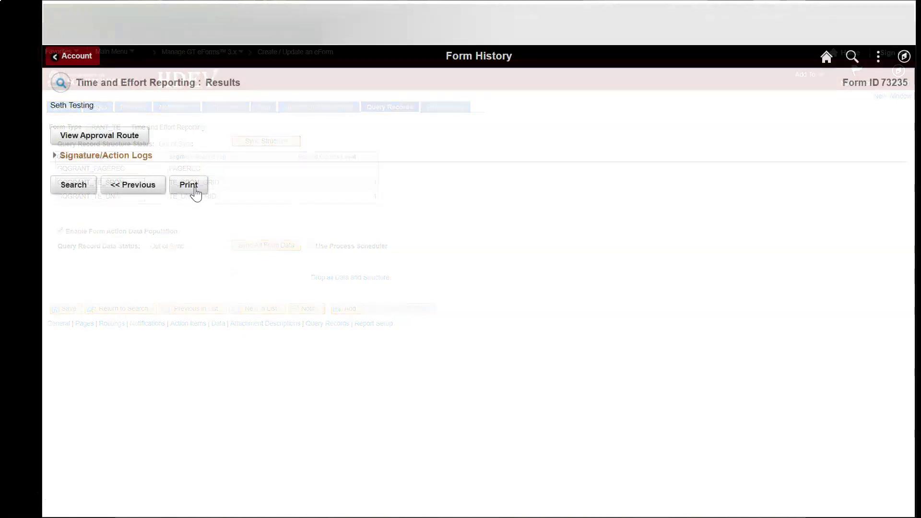
left_click(194, 187)
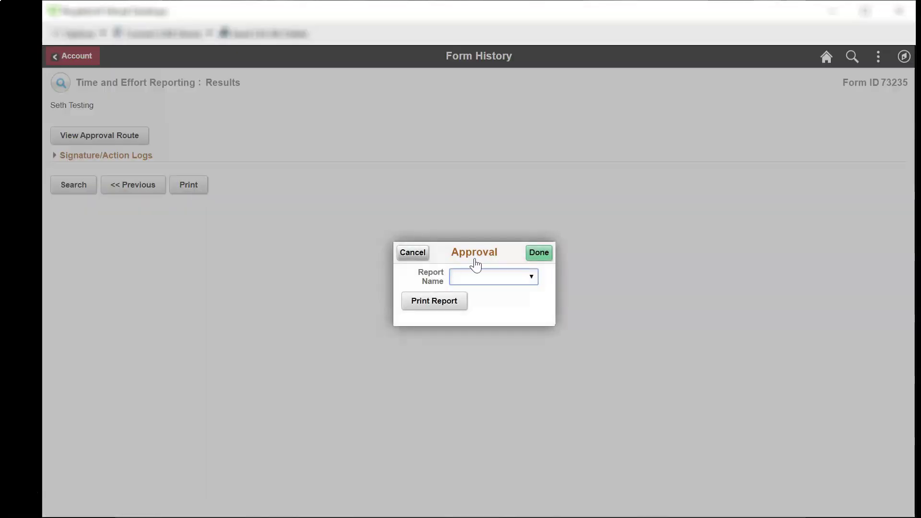
left_click(530, 277)
left_click(527, 298)
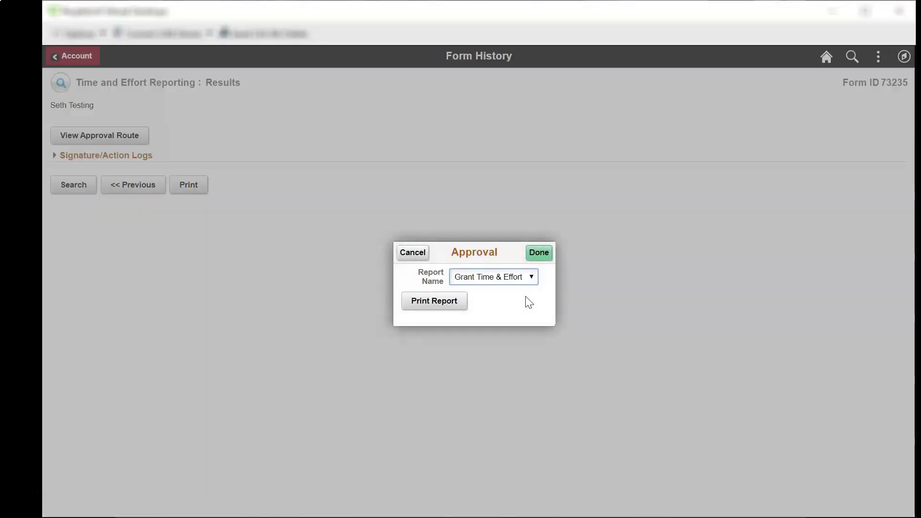
left_click(444, 302)
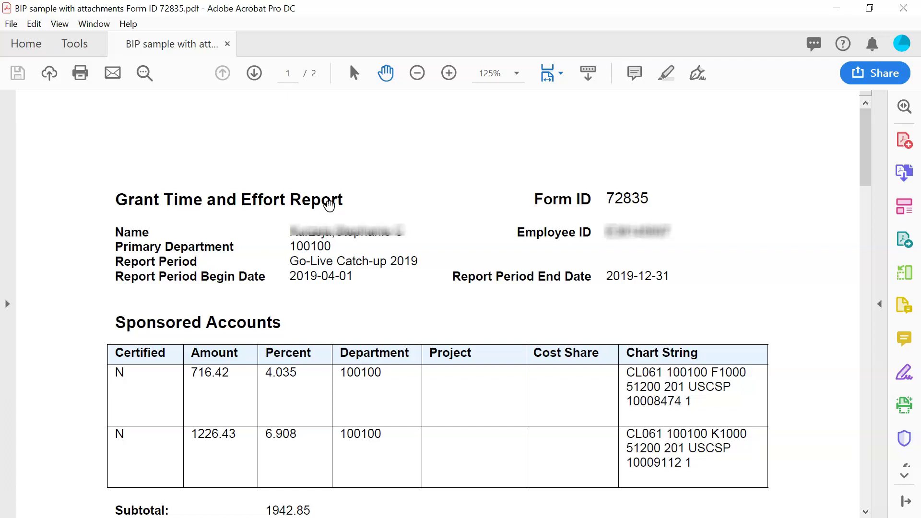
Step: Scroll through the Grant Time and Effort Report PDF down to the attachments table
left_click_drag(870, 127, 877, 447)
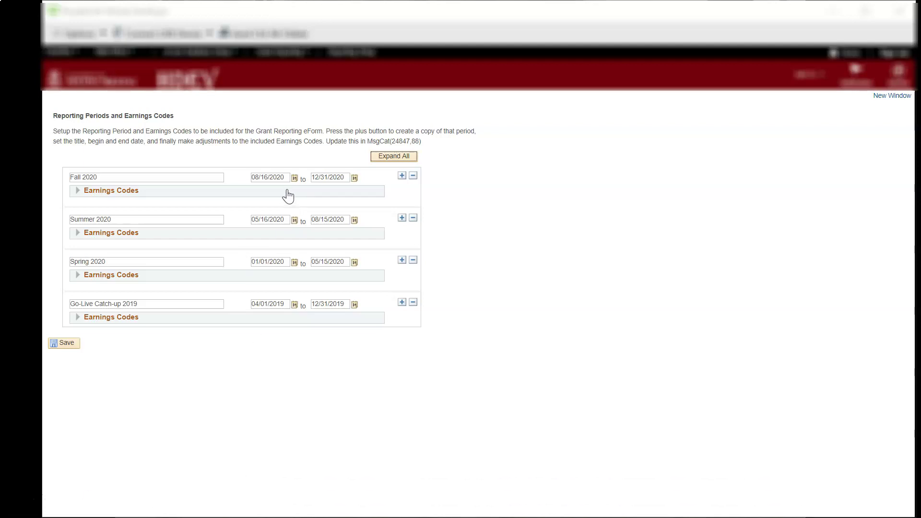
left_click(78, 192)
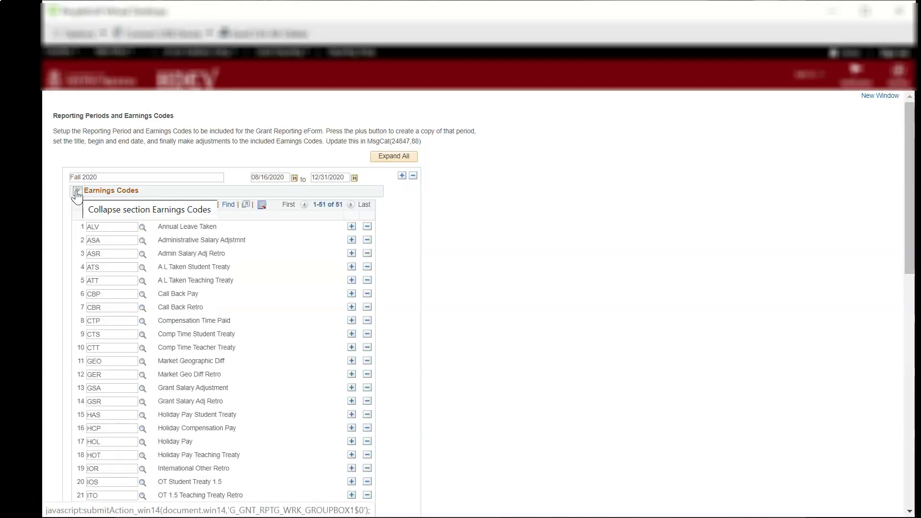
left_click(77, 192)
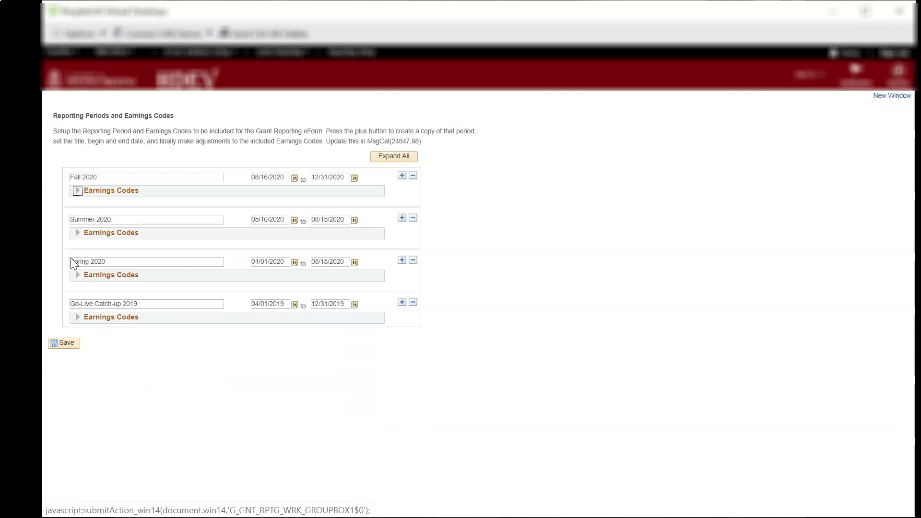